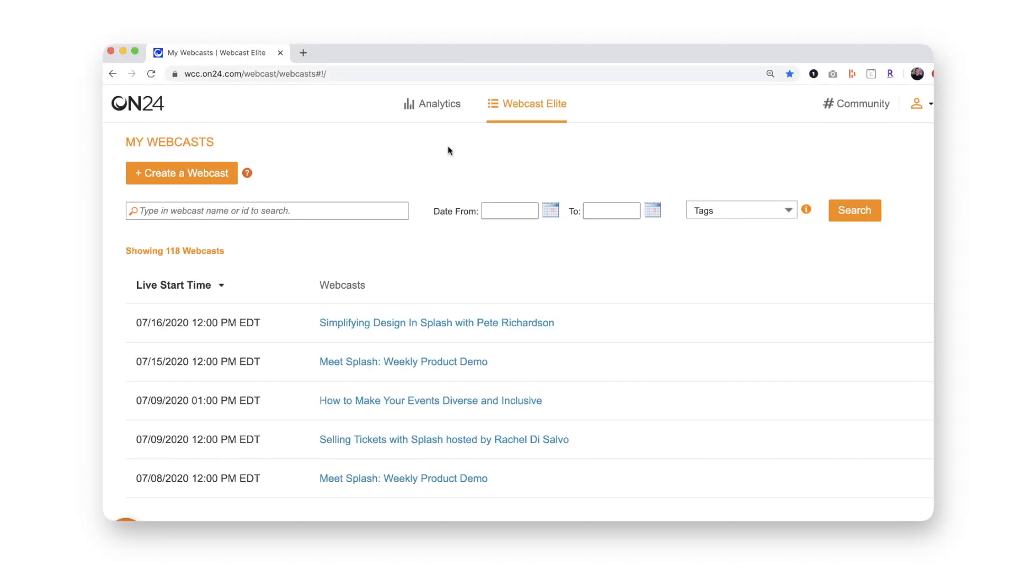
- Provision a new API access token in the analytics API Dashboard, assigned to the account owner's login with access to all endpoints, and copy its token key
click(431, 105)
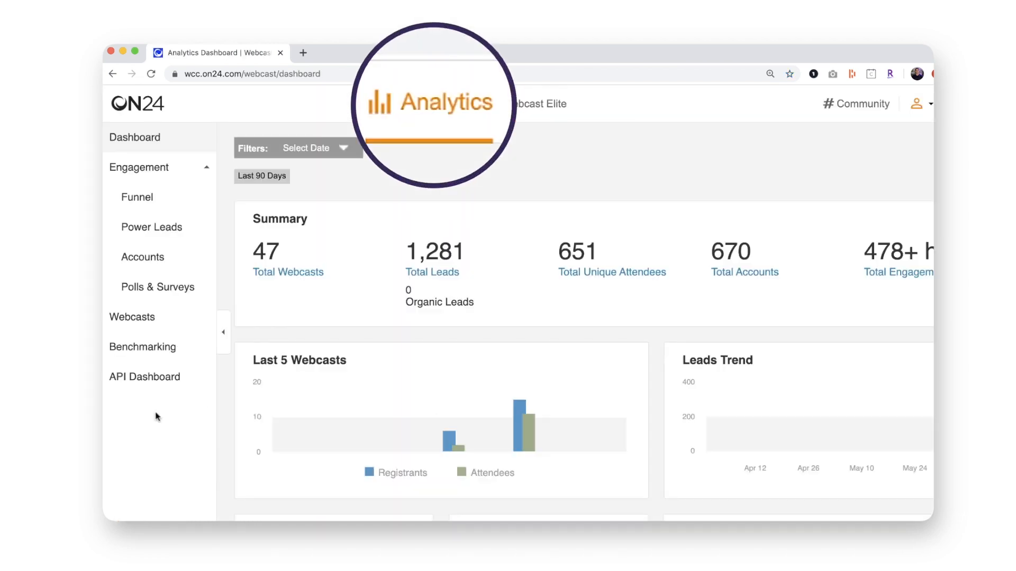
click(152, 383)
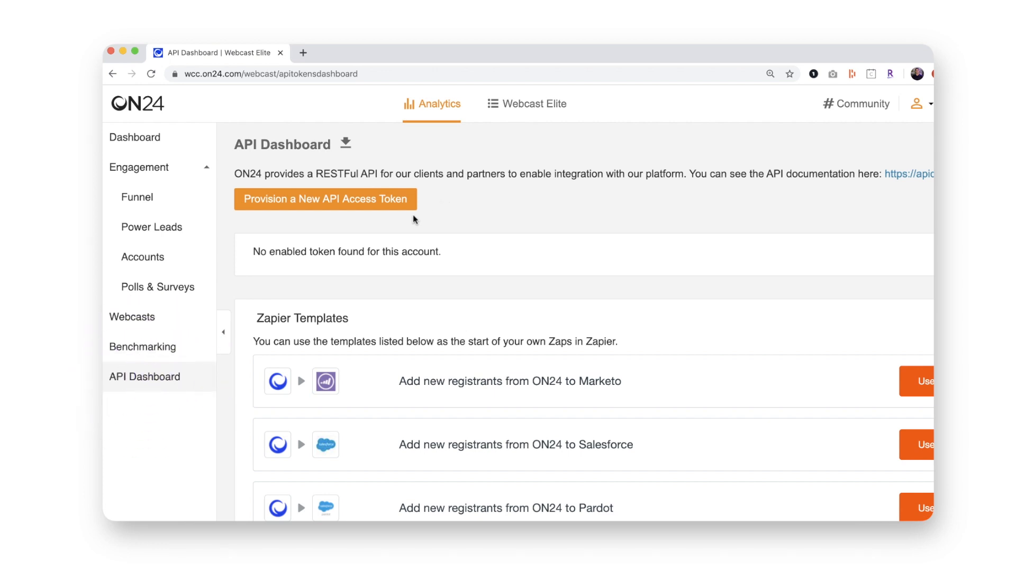
click(358, 206)
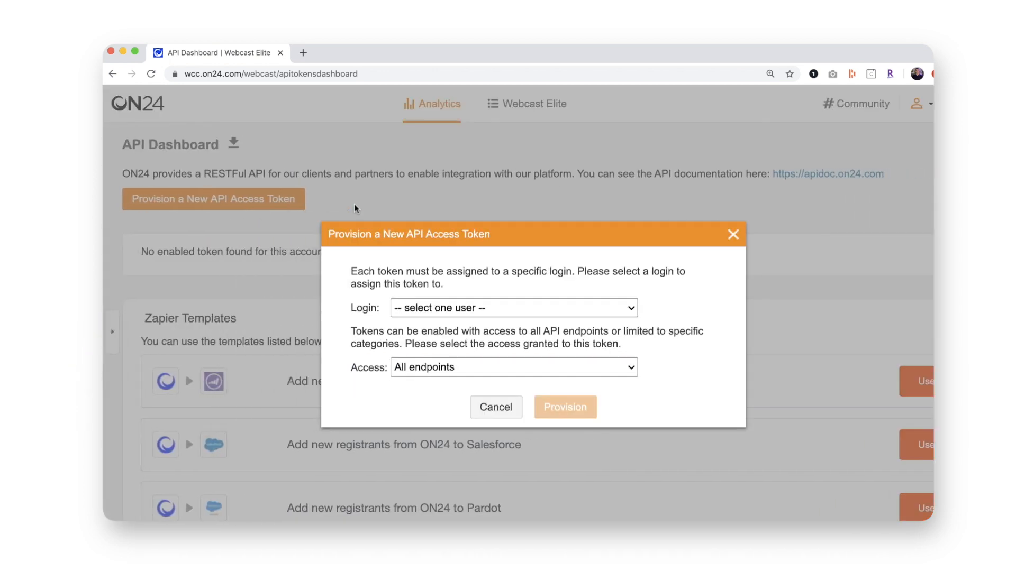
click(419, 307)
click(422, 334)
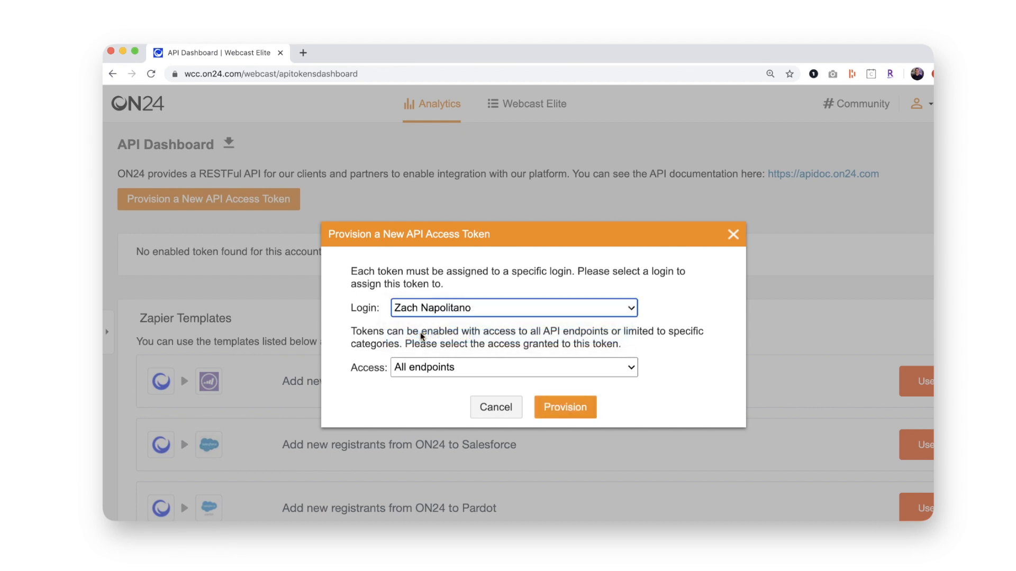
click(439, 368)
click(440, 369)
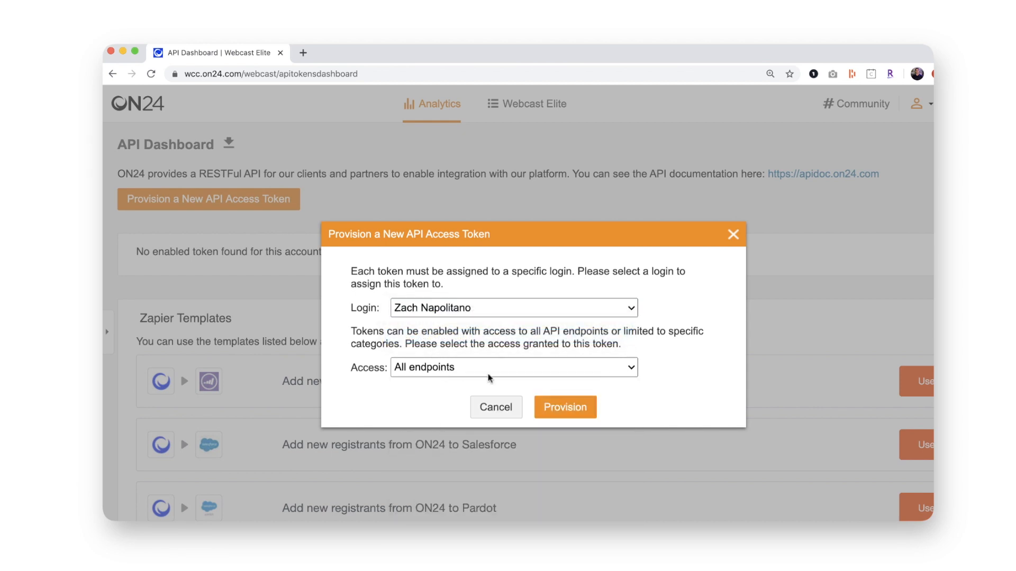
click(552, 406)
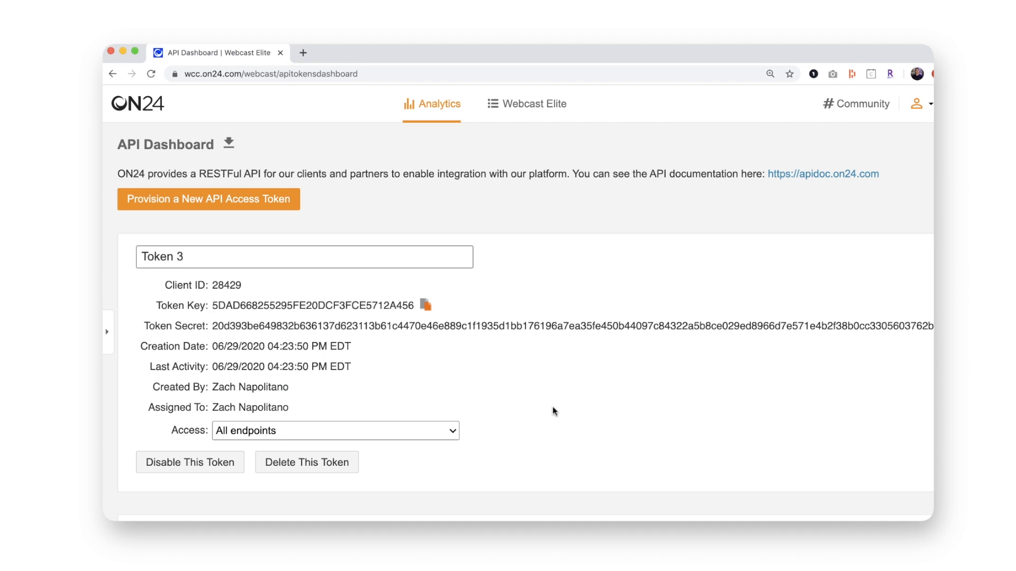
click(425, 305)
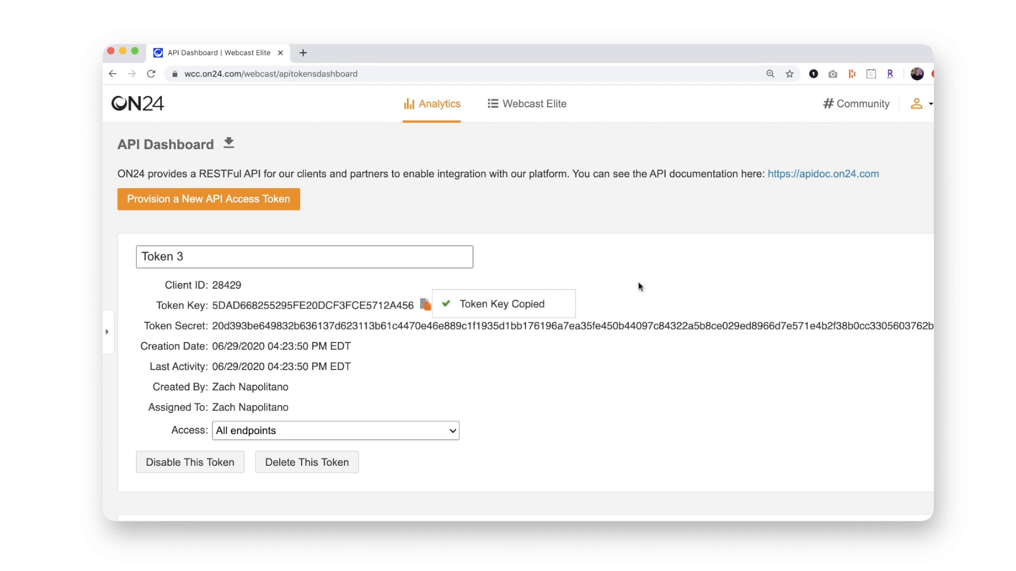
- Open the registration settings of the Meet Splash: Weekly Product Demo webcast and review which registration fields can be added
click(431, 365)
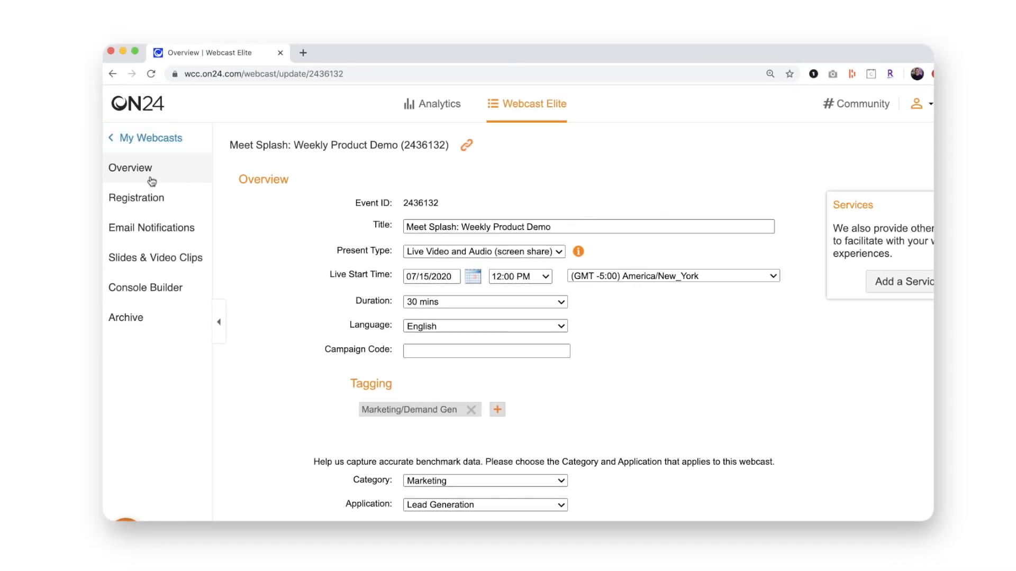
click(144, 198)
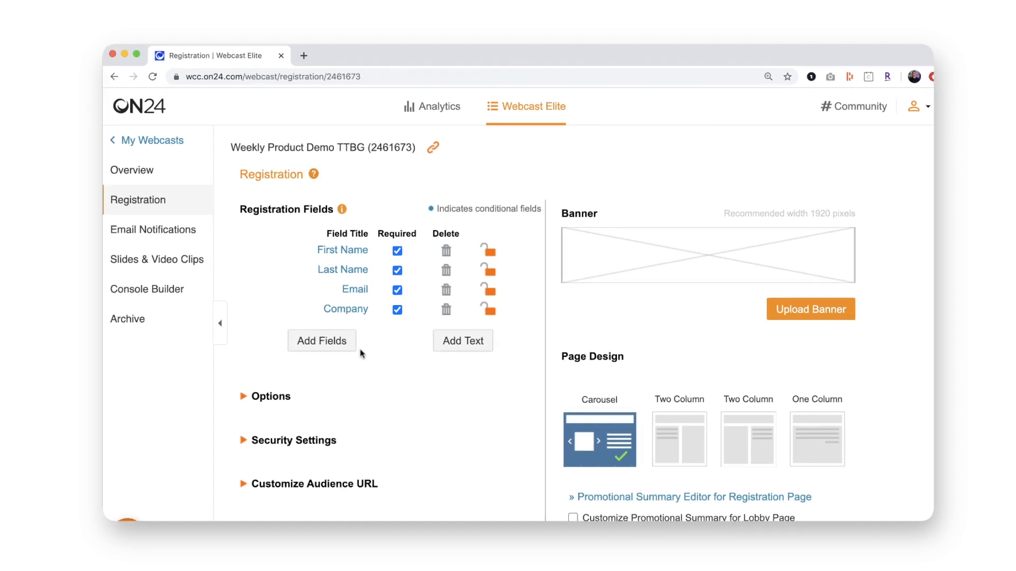
click(313, 337)
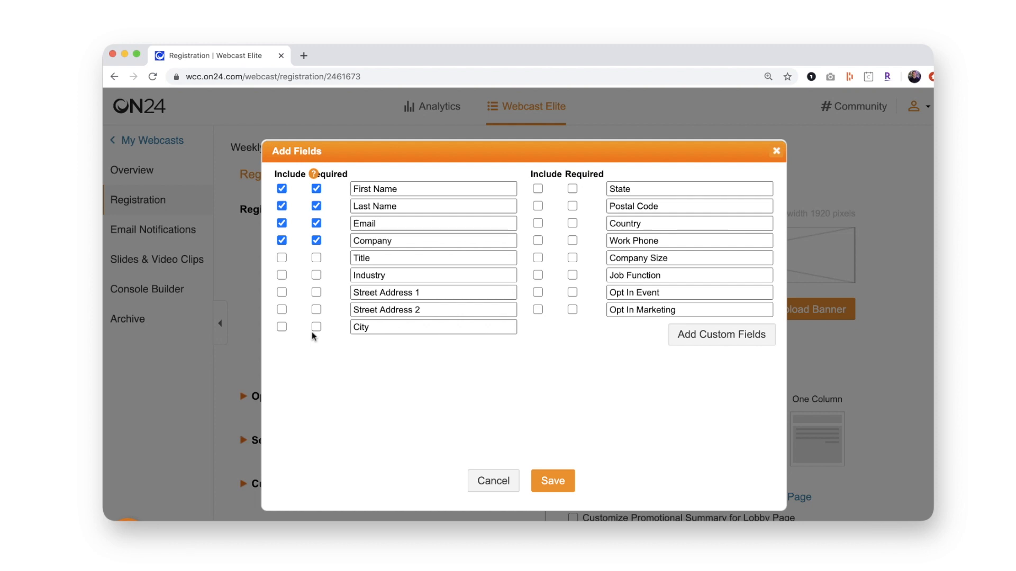
click(476, 483)
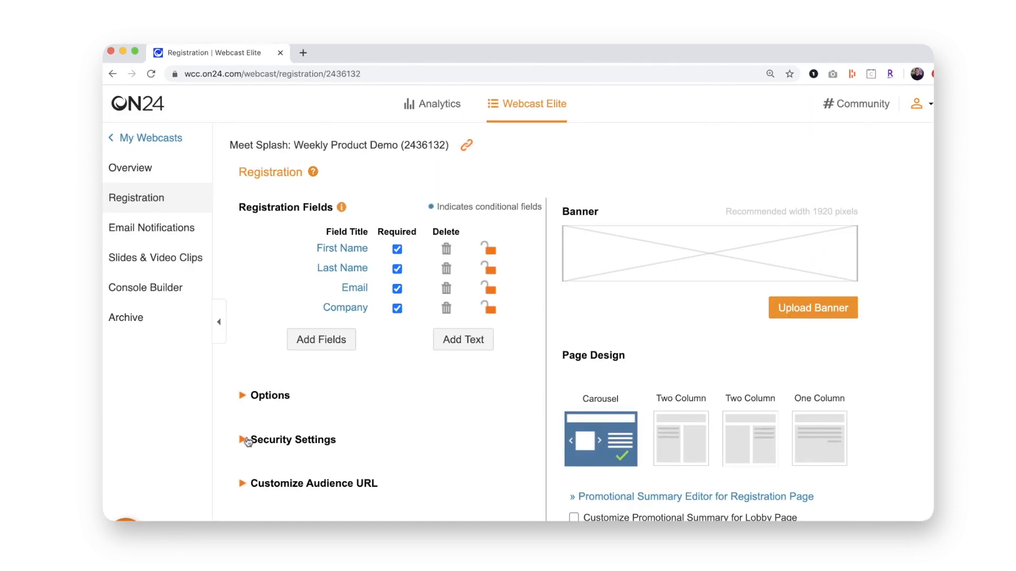
- Enable the Registration Capacity security setting for the webcast and enter a capacity of 100
click(243, 444)
scroll(243, 446, down, 2)
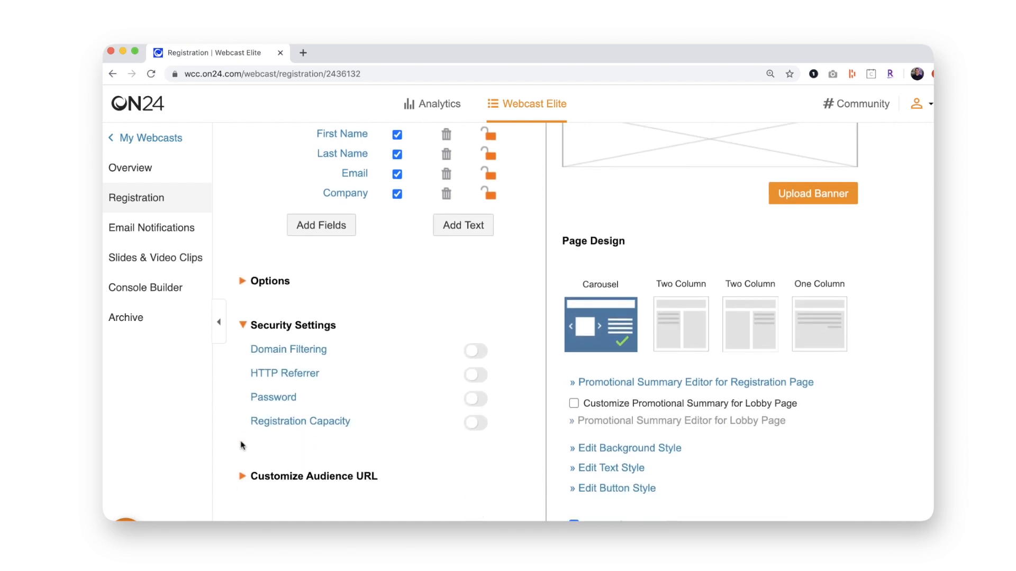
click(470, 426)
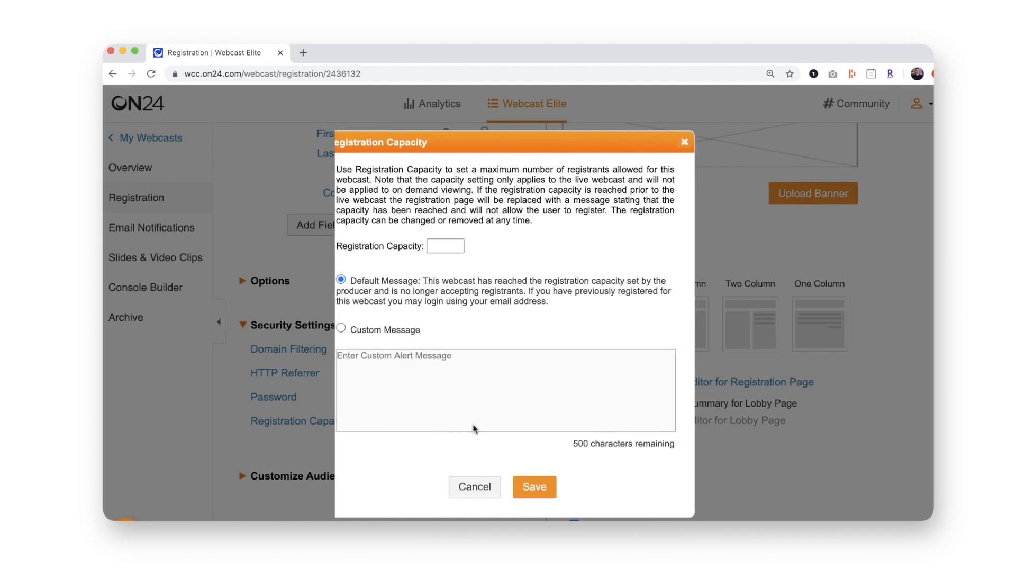
text(100)
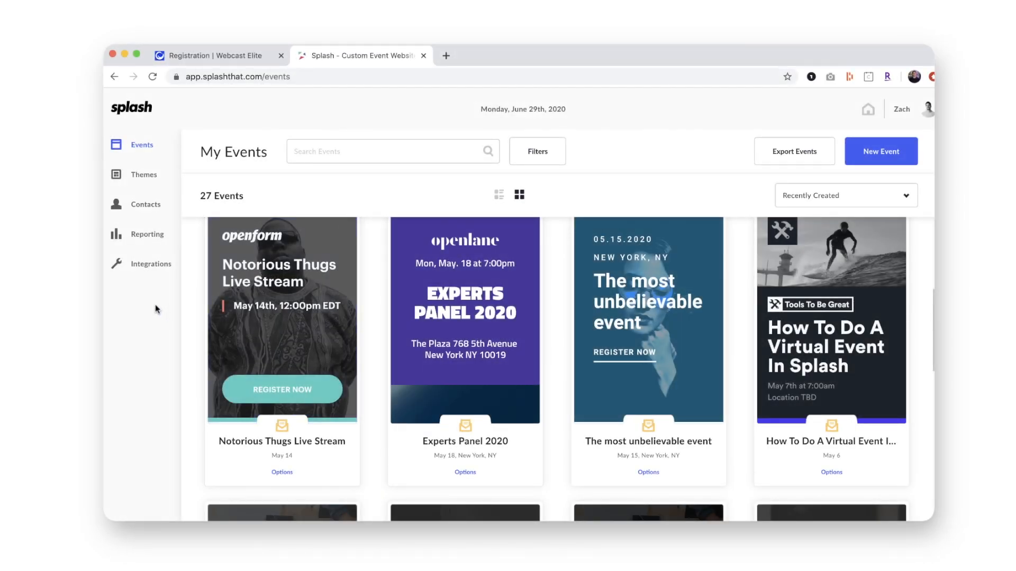
- Switch to Splash, add a new ON24 Webinars integration and save its authentication
click(147, 264)
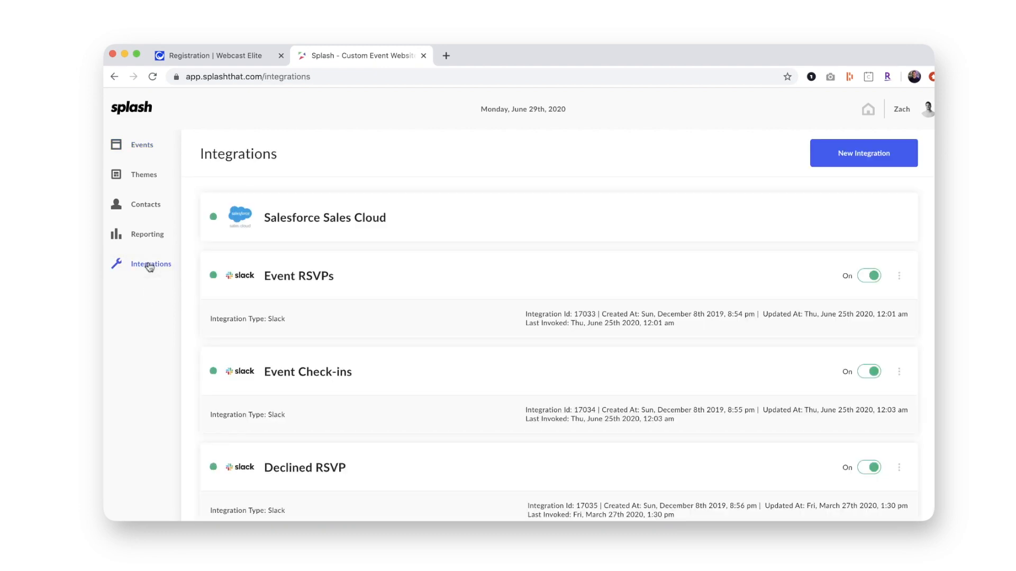
click(861, 153)
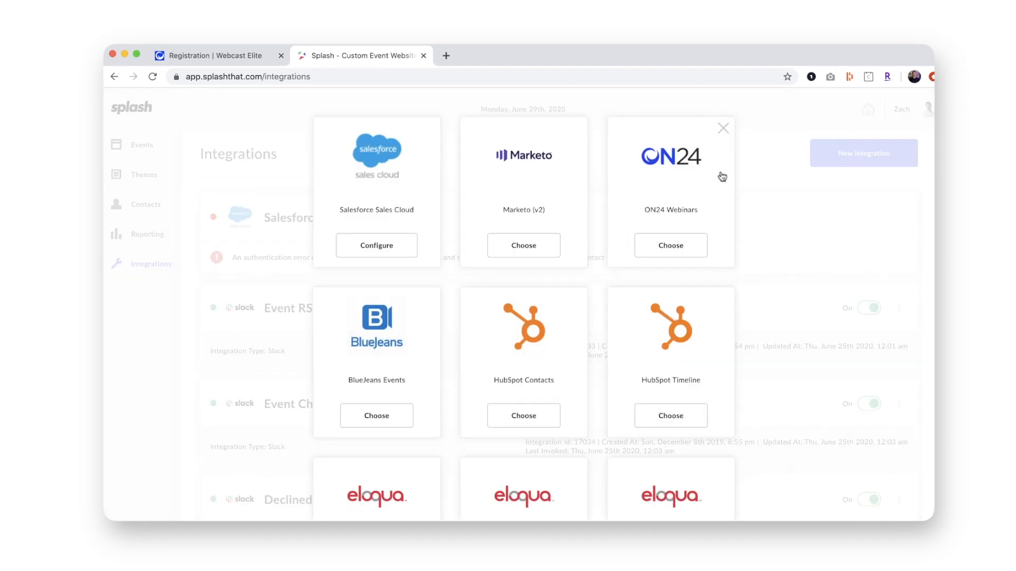
click(647, 245)
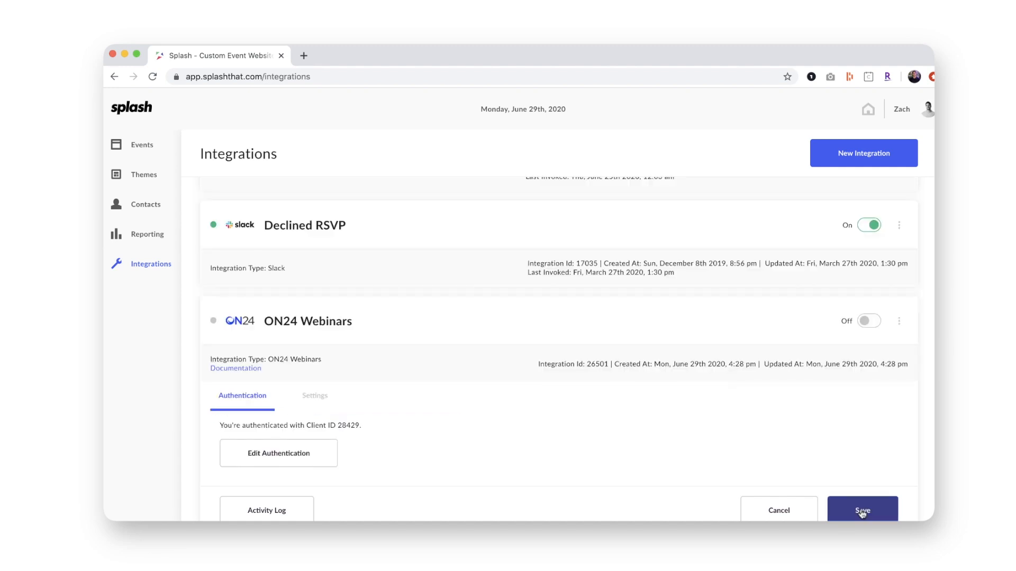
click(862, 511)
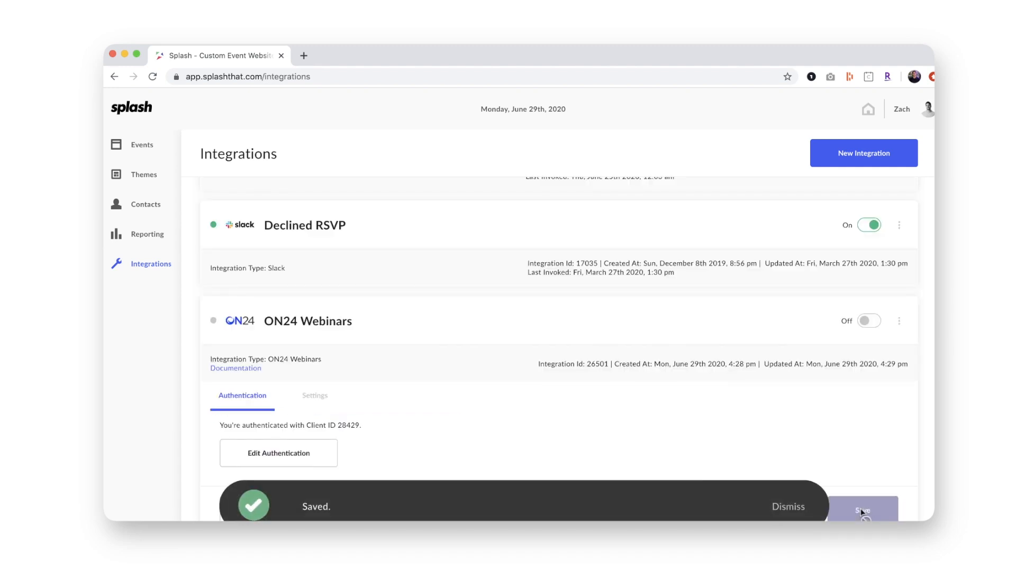
- Add a condition to the ON24 Webinars integration that uses webinar 2436132 as the template for the Virtual event type
click(316, 401)
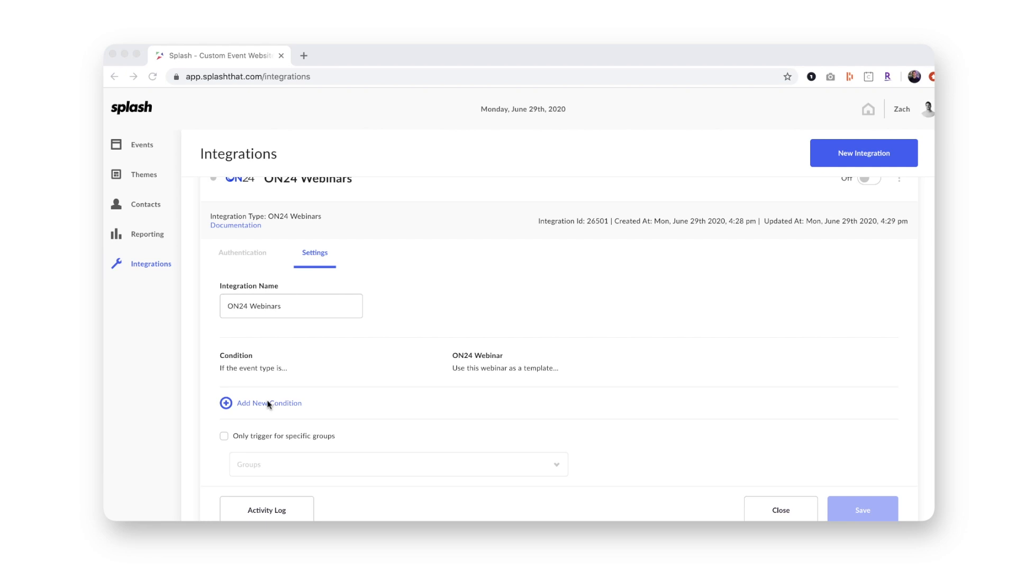
click(252, 405)
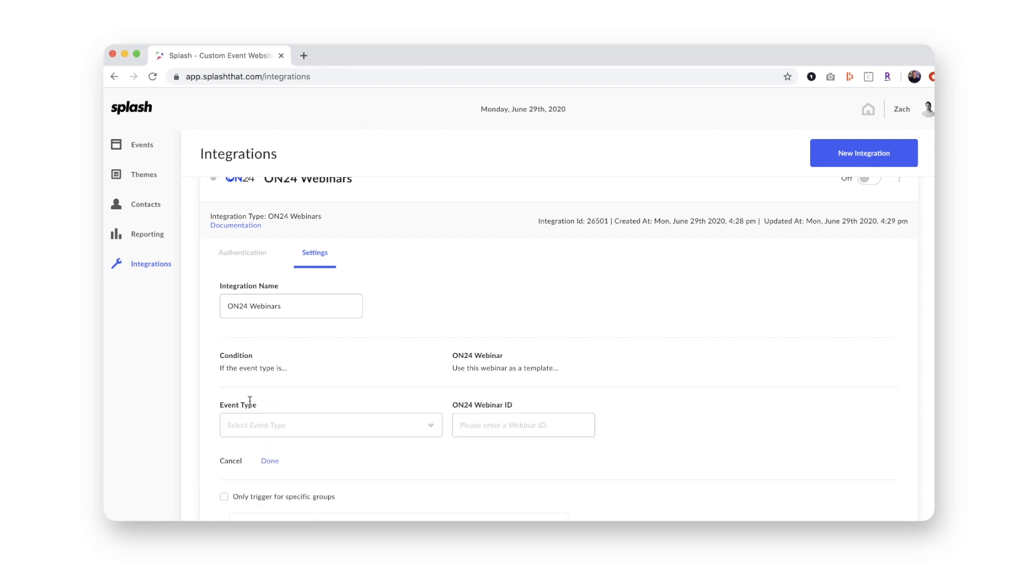
click(254, 423)
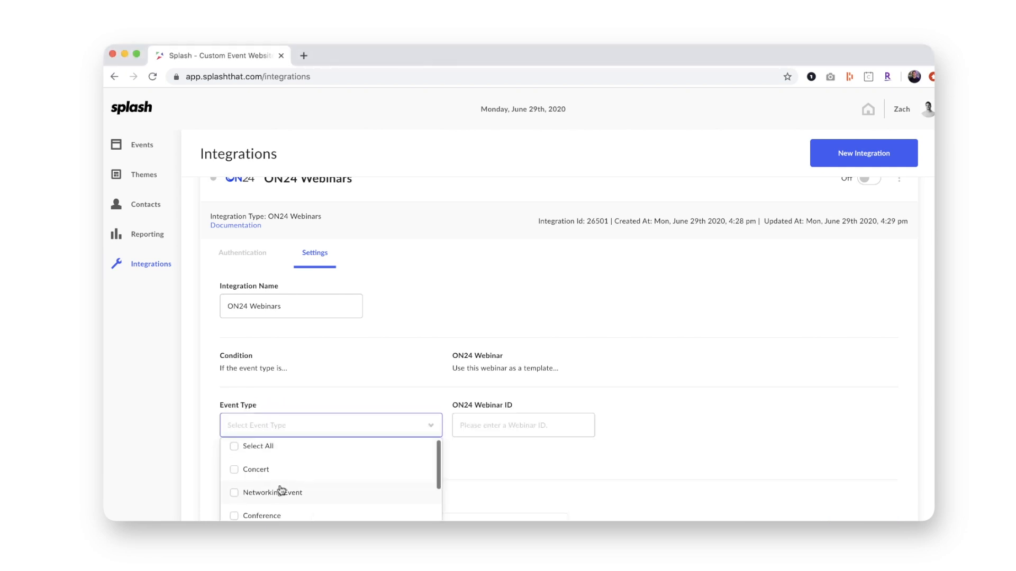
scroll(281, 489, down, 5)
scroll(280, 490, down, 2)
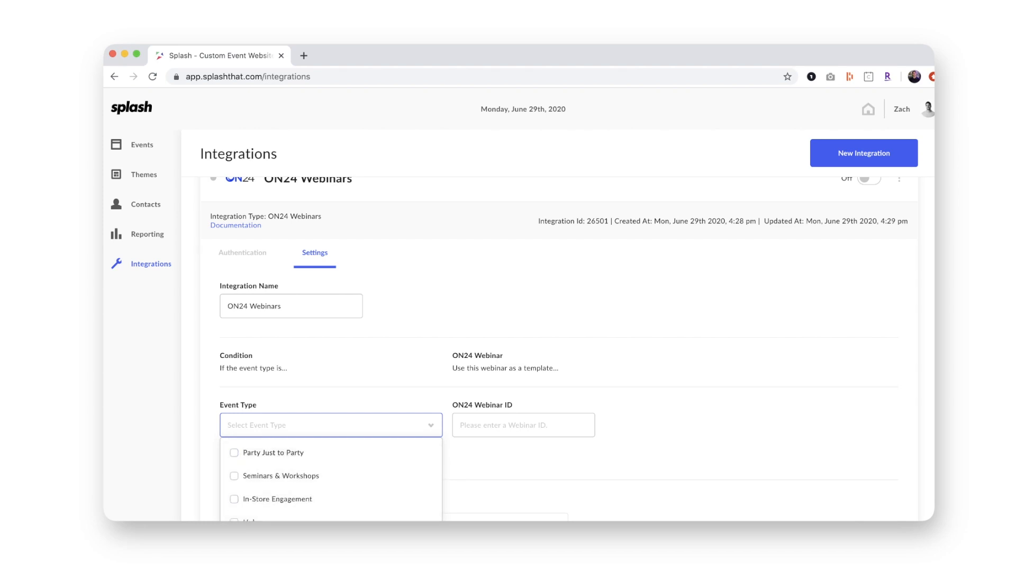
click(481, 427)
click(480, 426)
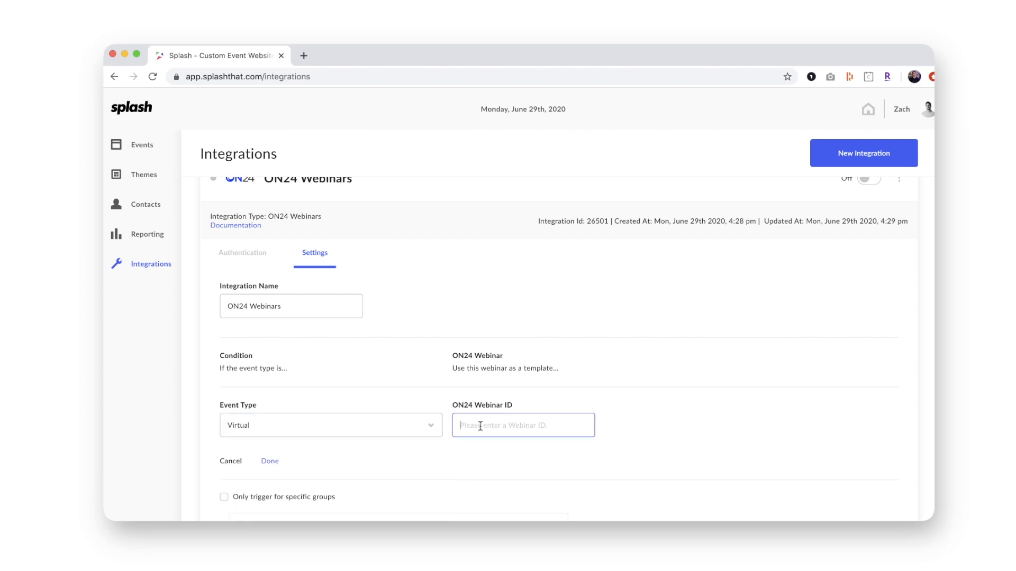
key(super+v)
scroll(703, 428, down, 3)
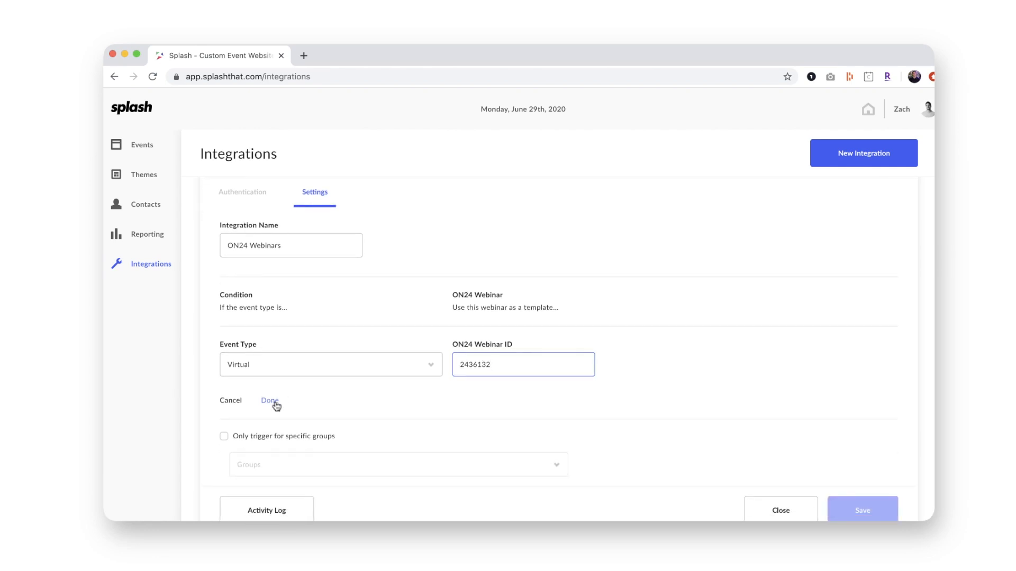
click(270, 401)
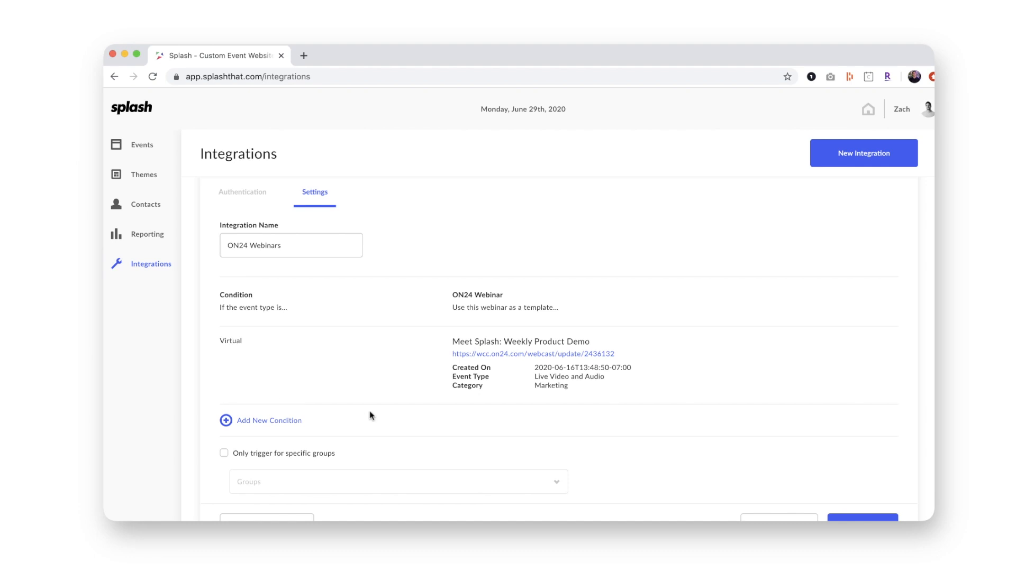
- Save the integration settings and switch the ON24 Webinars integration on
scroll(370, 415, down, 2)
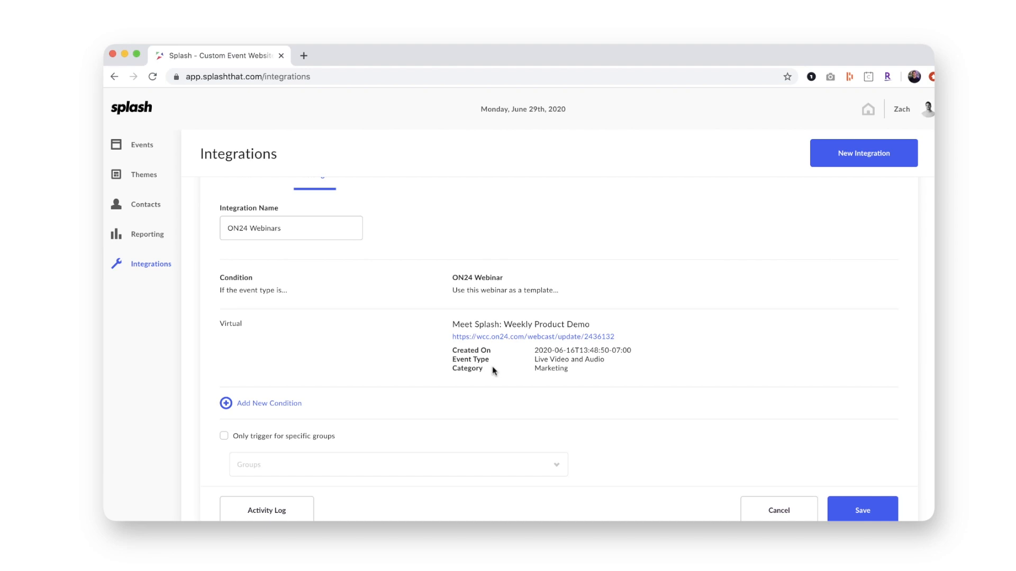
click(863, 512)
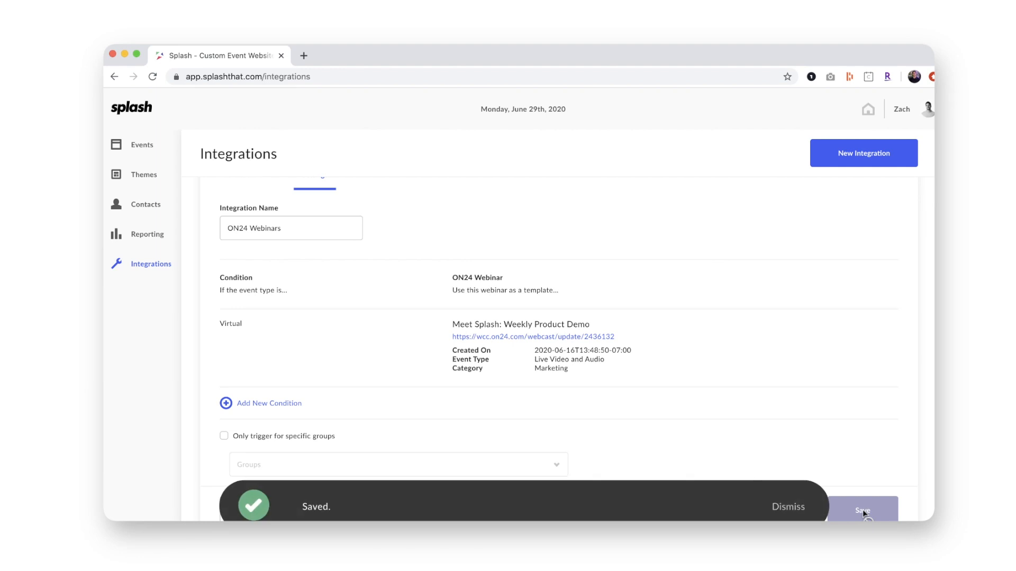
click(790, 508)
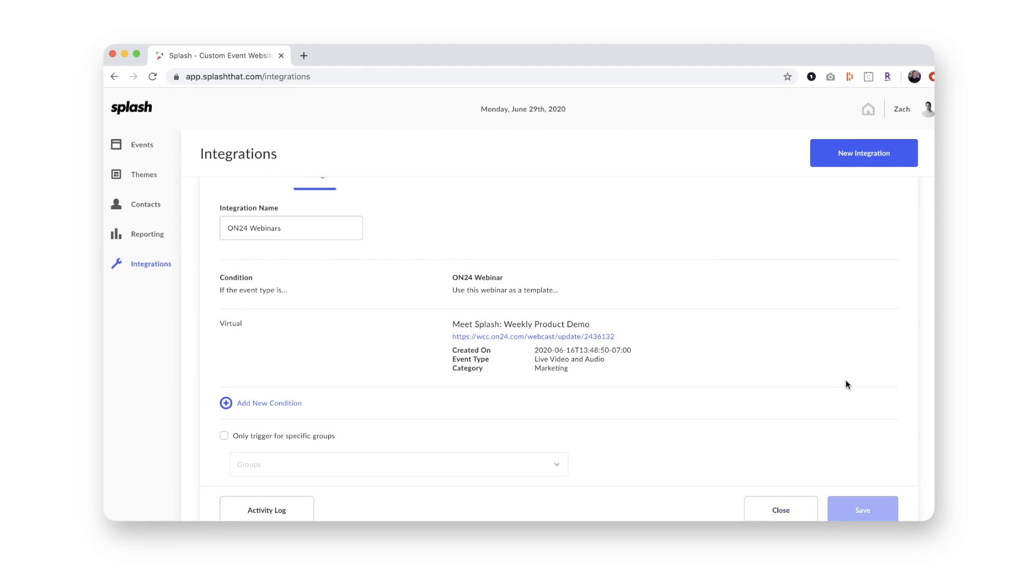
scroll(846, 382, up, 4)
click(869, 286)
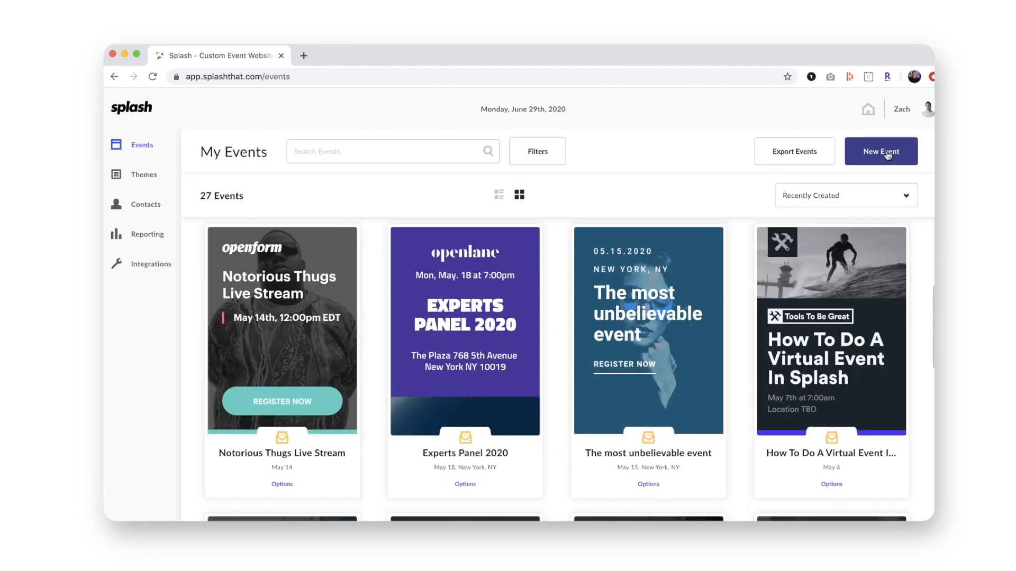
- Start a new RSVP event titled "Weekly Product Demo TTBG" with the event type Virtual
click(875, 153)
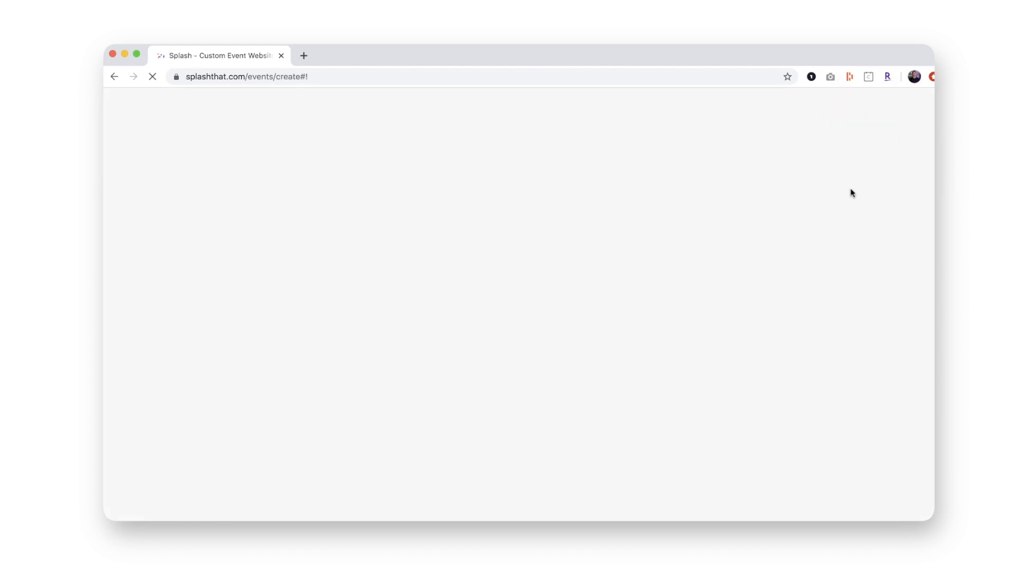
click(539, 304)
text(Weekly Product D)
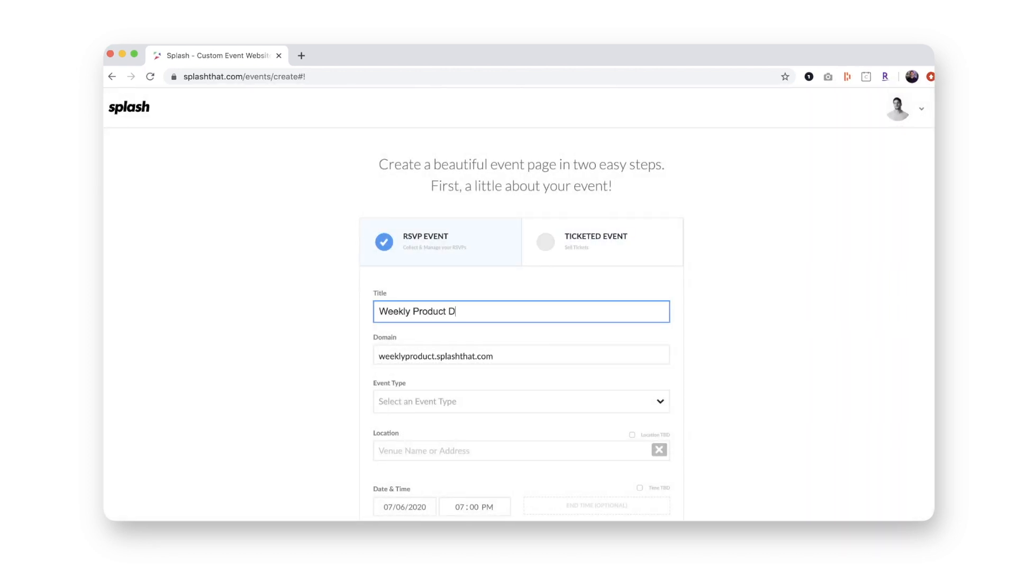
text(emo TTBG)
scroll(512, 313, down, 2)
click(509, 319)
scroll(462, 411, down, 5)
click(401, 449)
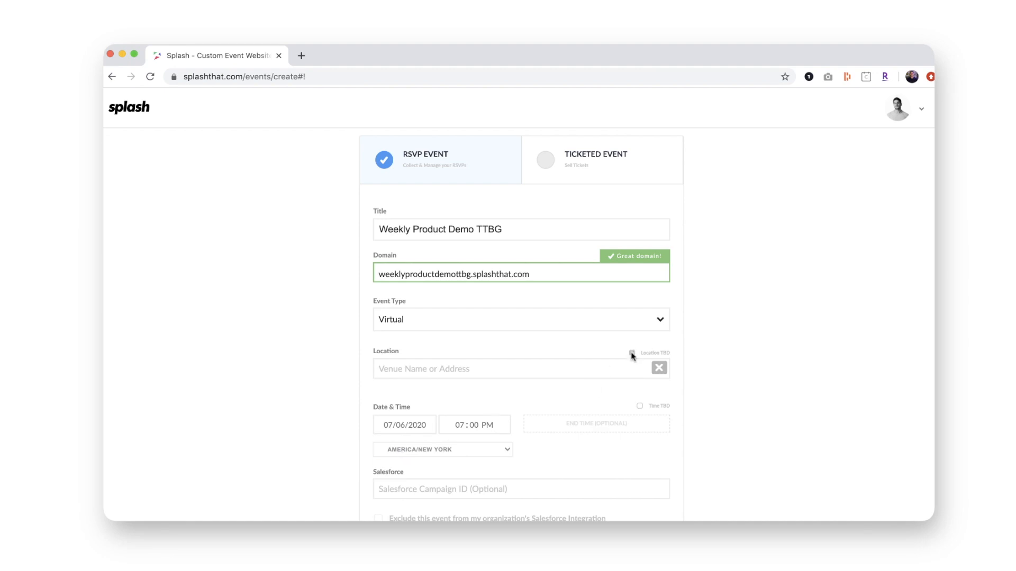
- Mark the event's location as TBD, continue to the themes and choose the recommended "Webinar: 5 Tips for Creating Engaging Virtual Events" theme
click(631, 353)
click(596, 423)
scroll(444, 429, down, 3)
click(476, 479)
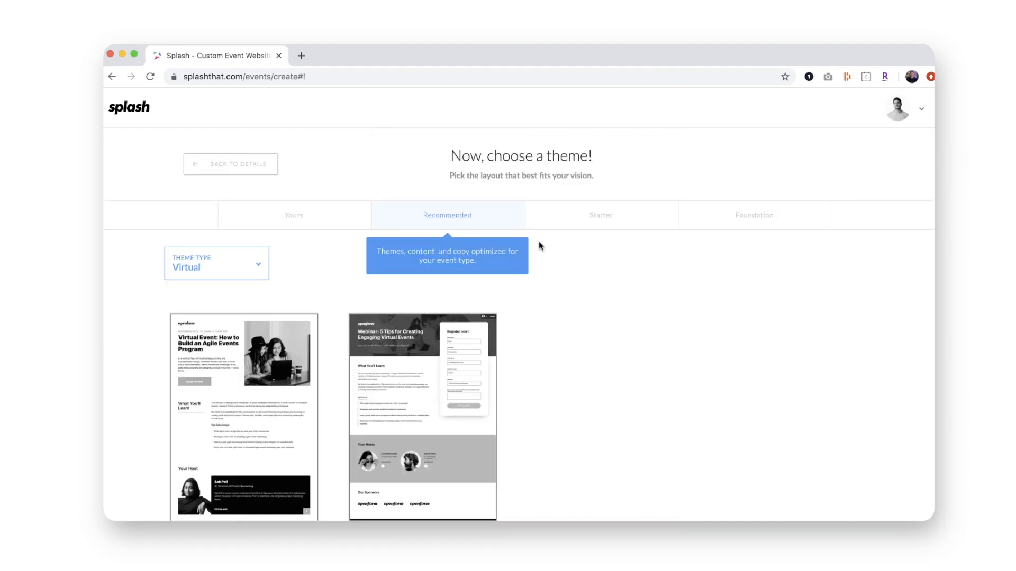
click(461, 363)
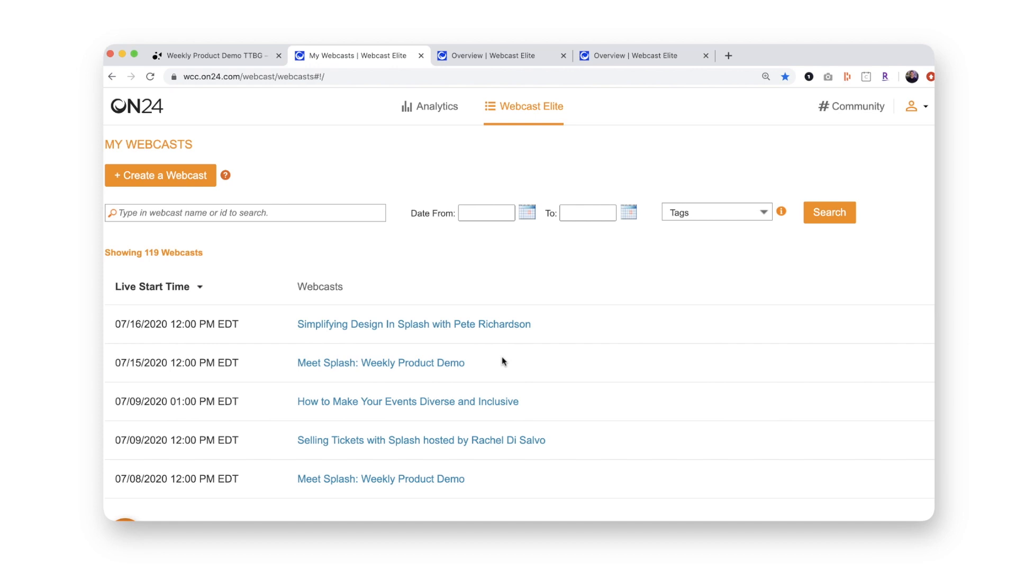
- Find the newly generated "Weekly Product Demo TTBG" webcast in the ON24 webcast list and open its overview
scroll(501, 356, down, 5)
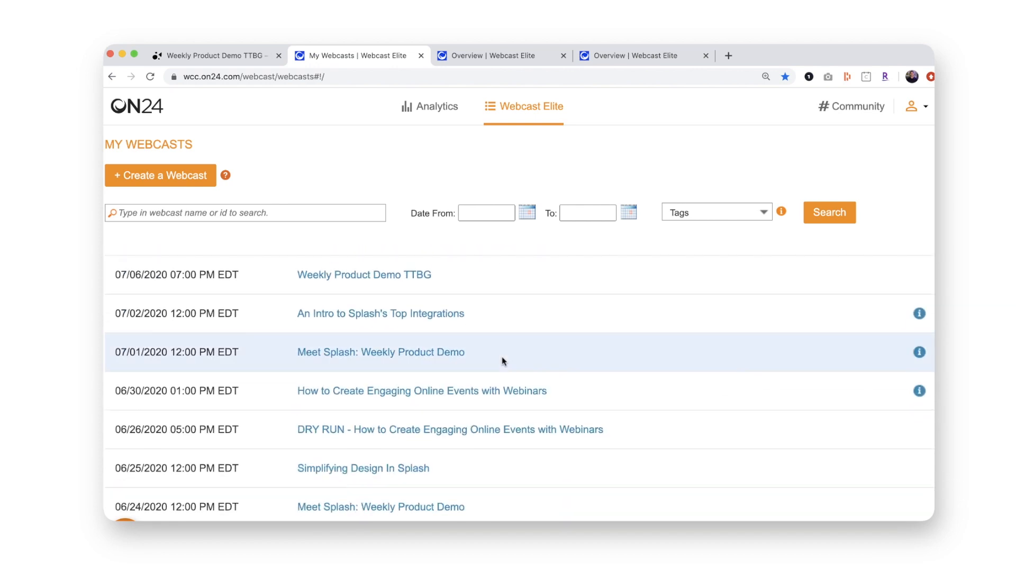
scroll(501, 357, down, 1)
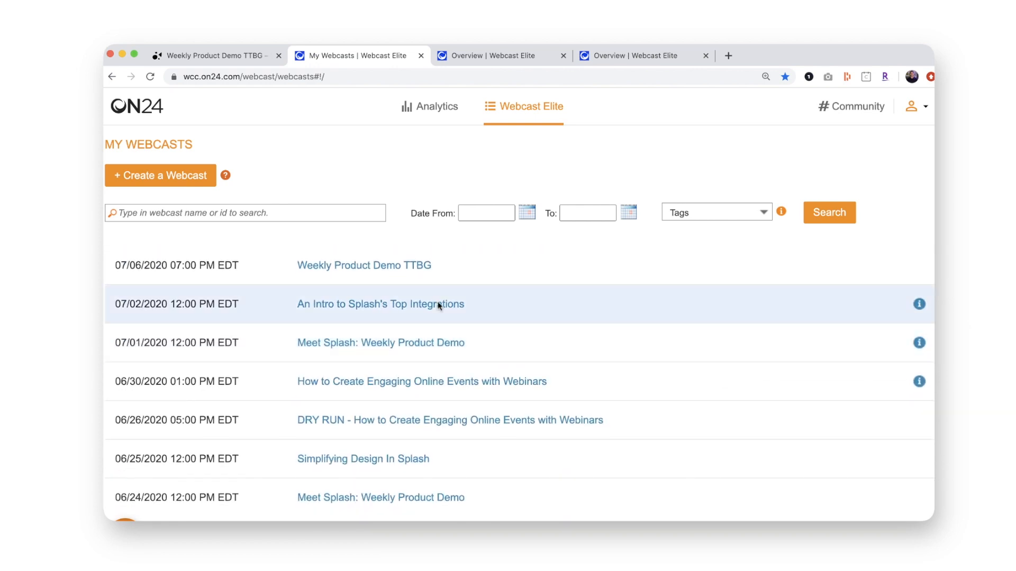
click(388, 270)
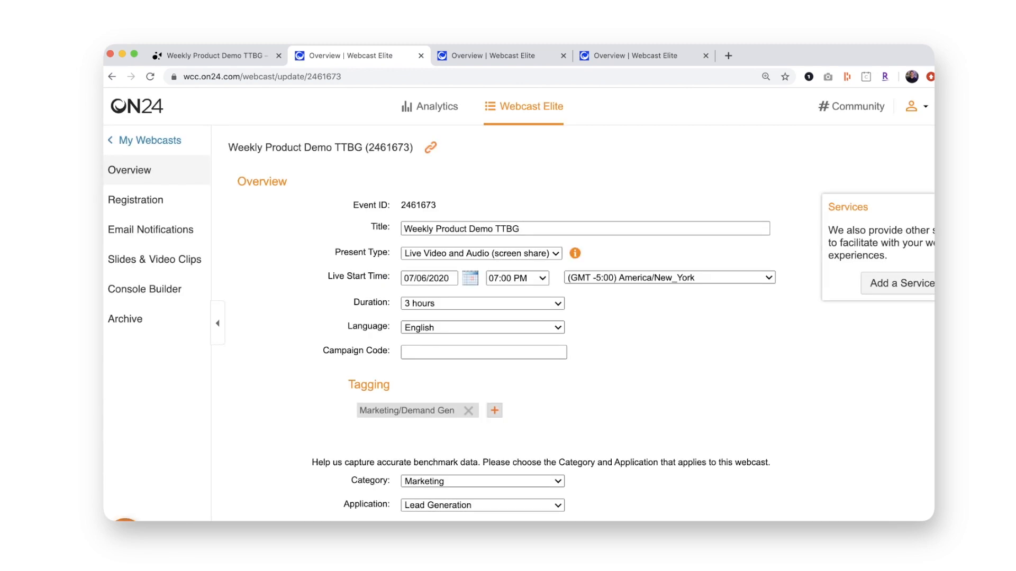
- Switch to the Splash event, view its page as a guest and register with company Splash, job title Director of Education and question "NOPE"
click(217, 56)
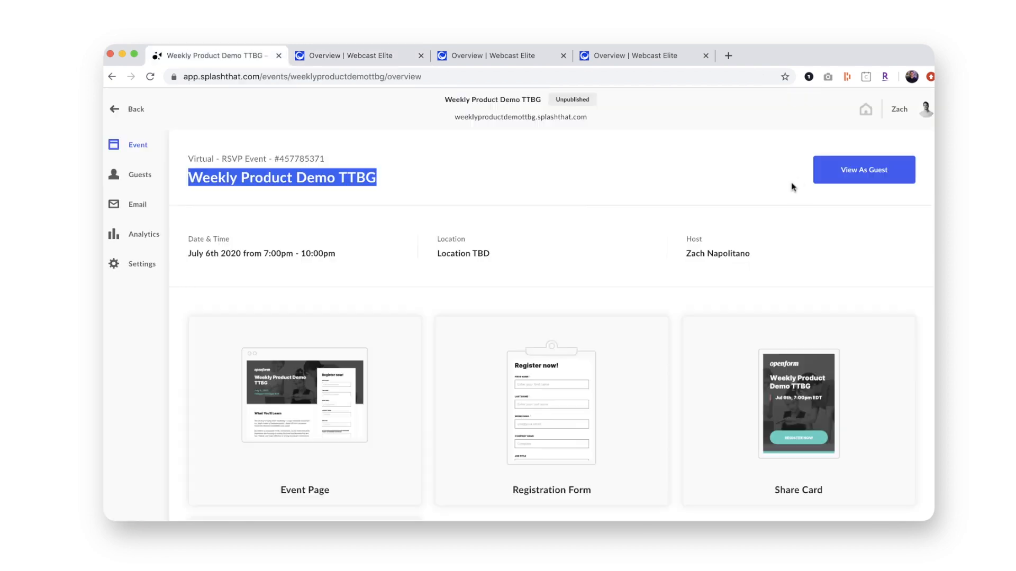
click(823, 175)
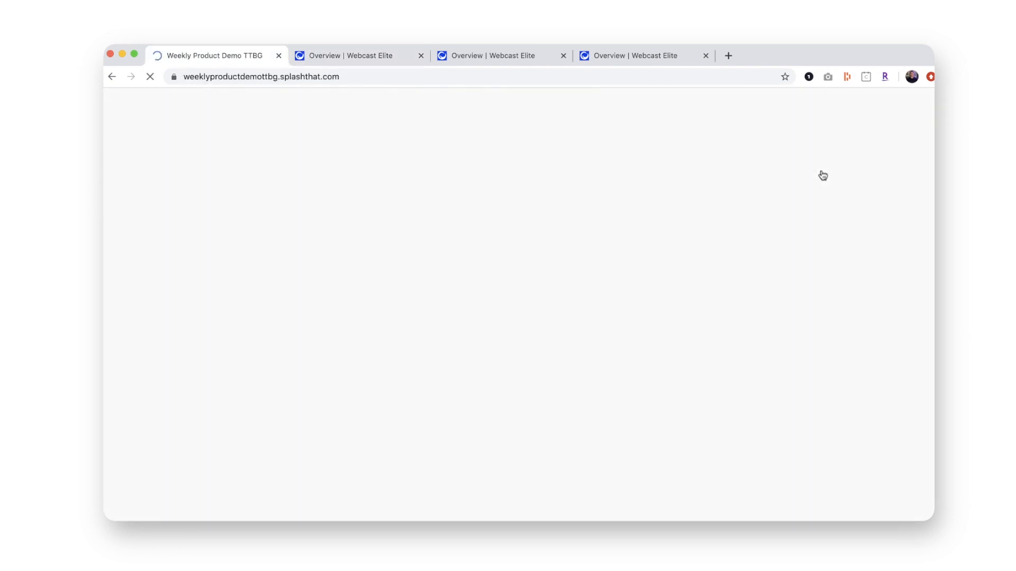
scroll(904, 380, down, 5)
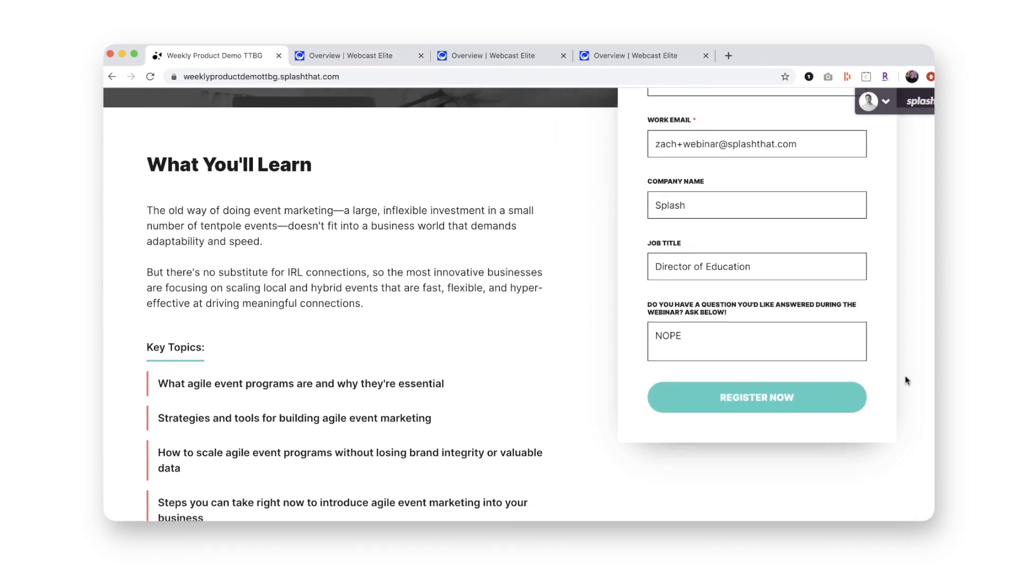
click(779, 404)
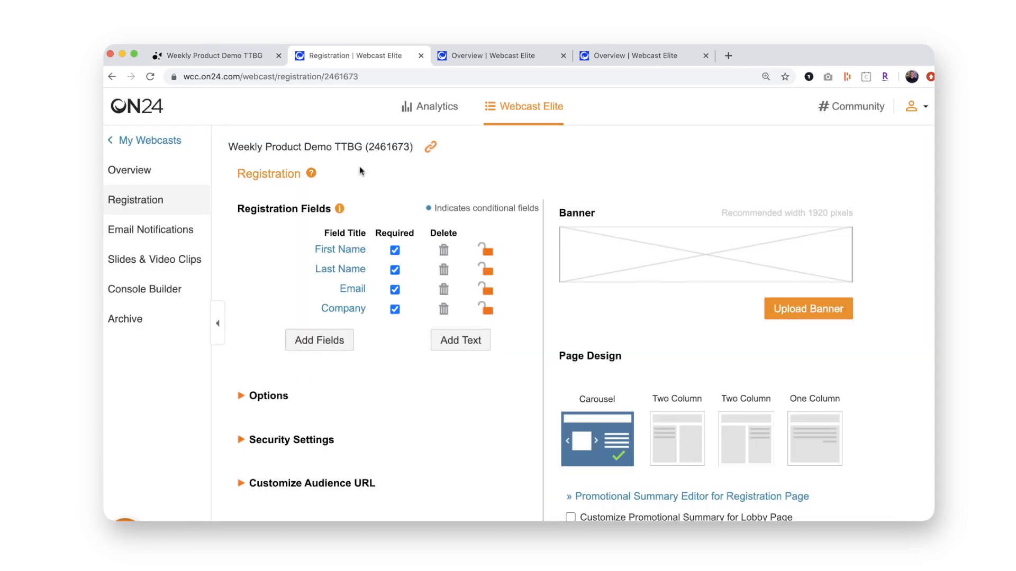
- In ON24, expand the webcast's registration options and go to Manage Registration to check its registrants
scroll(360, 171, down, 3)
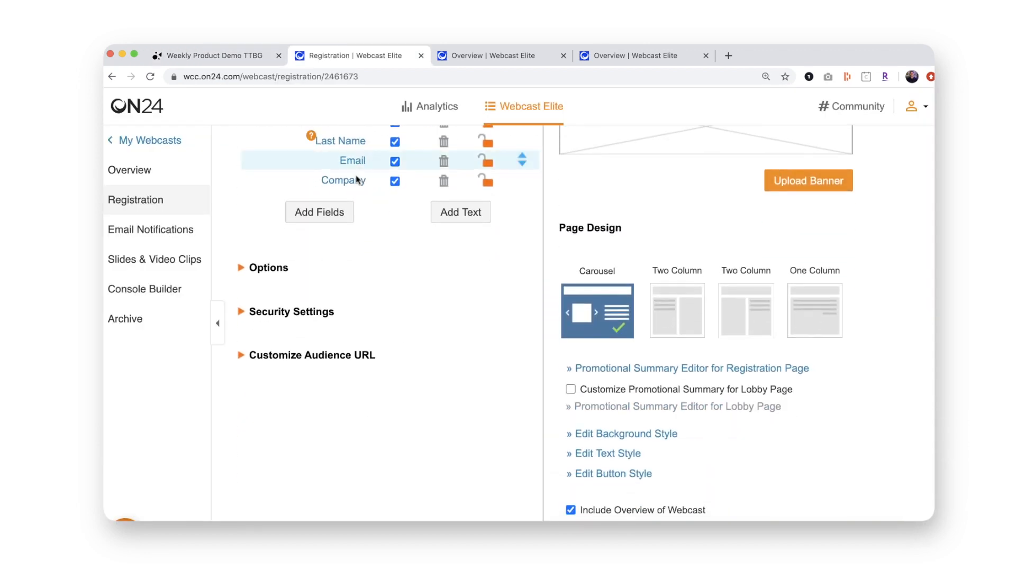
click(241, 269)
click(345, 428)
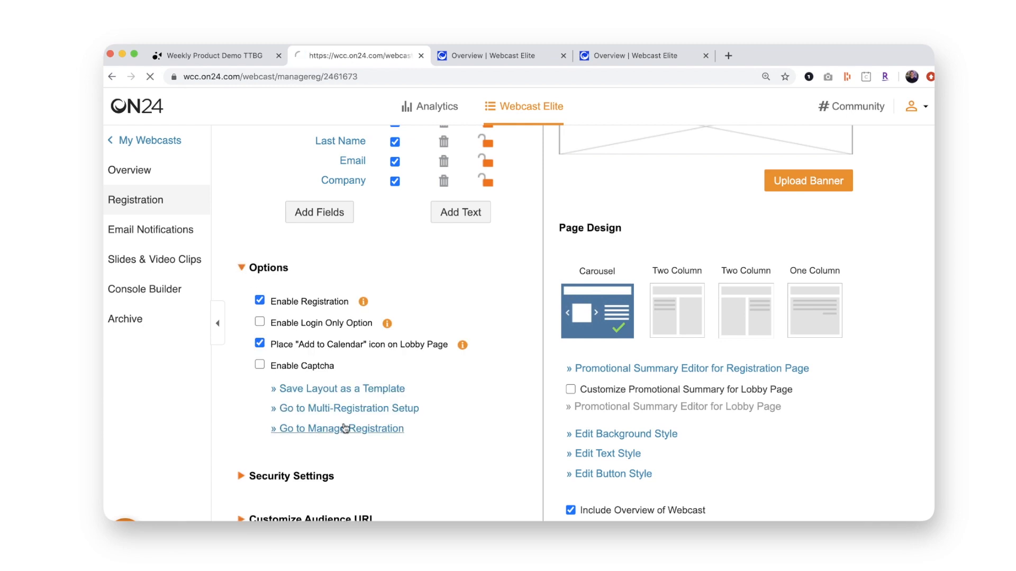